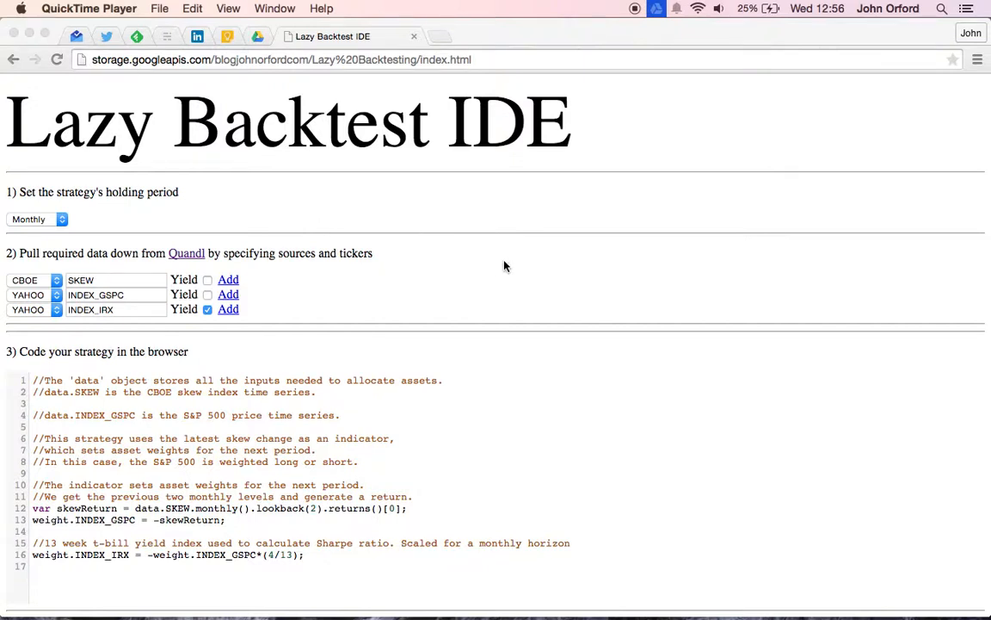
Step: Inspect the available data source options for the INDEX_IRX ticker
{"action": "scroll", "coordinate": [506, 267], "scroll_direction": "down", "scroll_amount": 3}
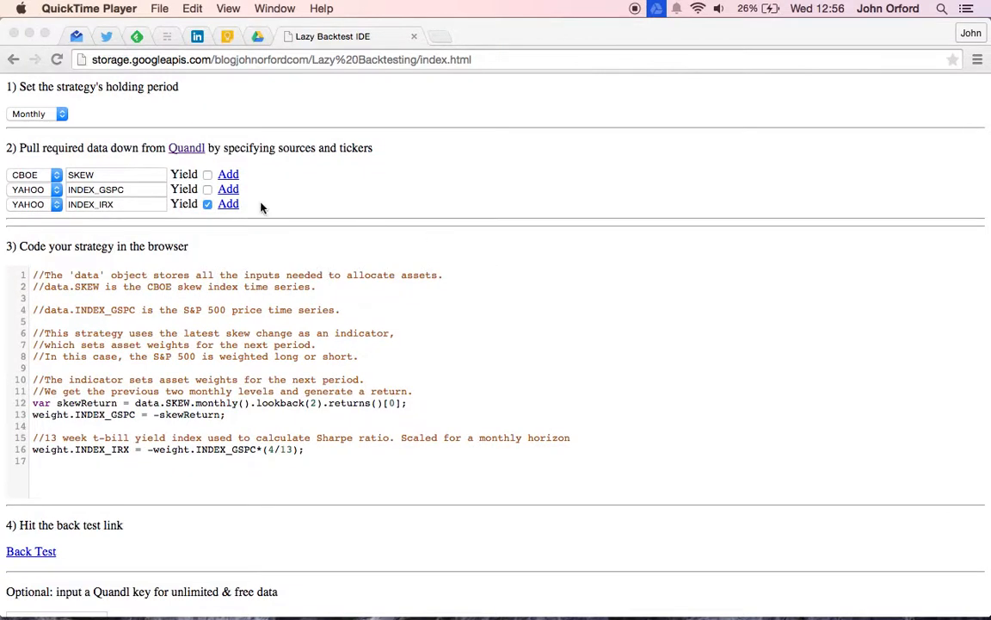
{"action": "left_click", "coordinate": [49, 210]}
{"action": "left_click", "coordinate": [49, 209]}
{"action": "left_click", "coordinate": [49, 209]}
{"action": "left_click", "coordinate": [49, 210]}
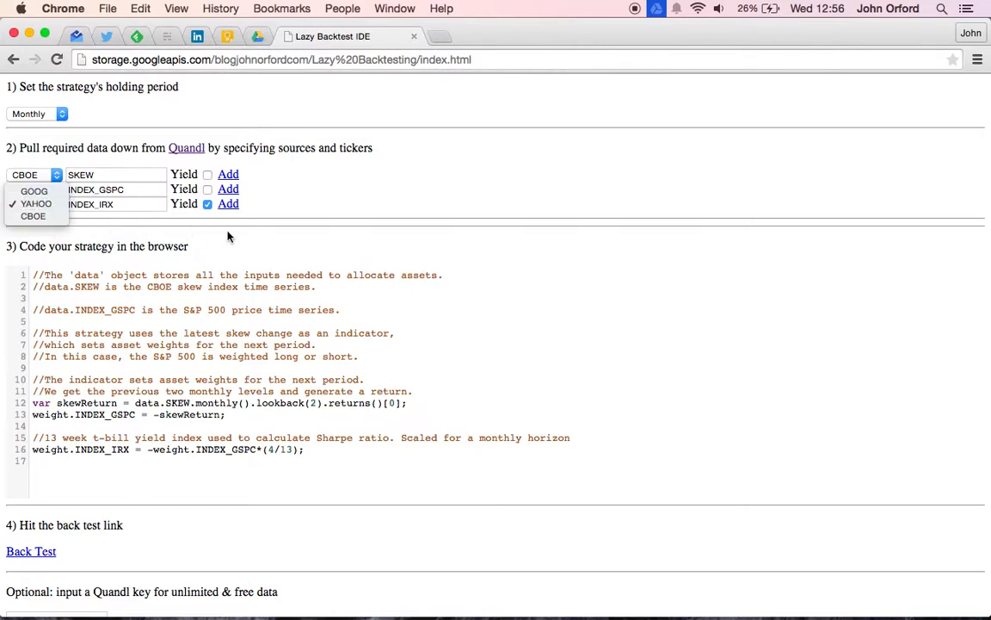
{"action": "left_click", "coordinate": [280, 216]}
Step: Paste the Quandl key into the optional key field for unlimited data
{"action": "scroll", "coordinate": [321, 209], "scroll_direction": "down", "scroll_amount": 3}
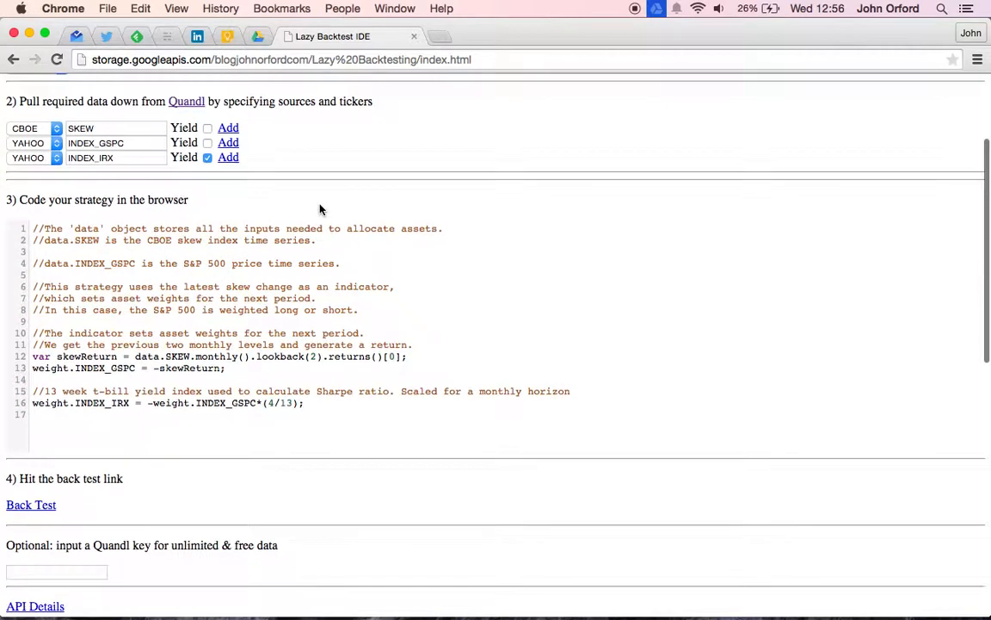
{"action": "left_click", "coordinate": [86, 513]}
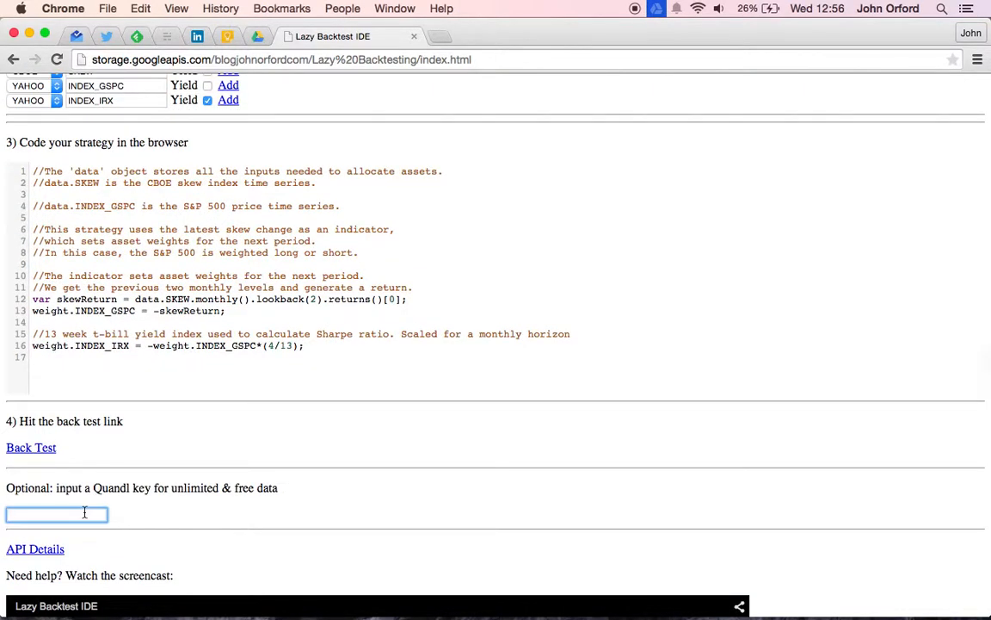
{"action": "key", "text": "super+v"}
Step: Add the INDEX_IRX, INDEX_GSPC and SKEW data series, choosing to wait for the unresponsive page
{"action": "scroll", "coordinate": [414, 454], "scroll_direction": "up", "scroll_amount": 1}
{"action": "scroll", "coordinate": [413, 454], "scroll_direction": "up", "scroll_amount": 5}
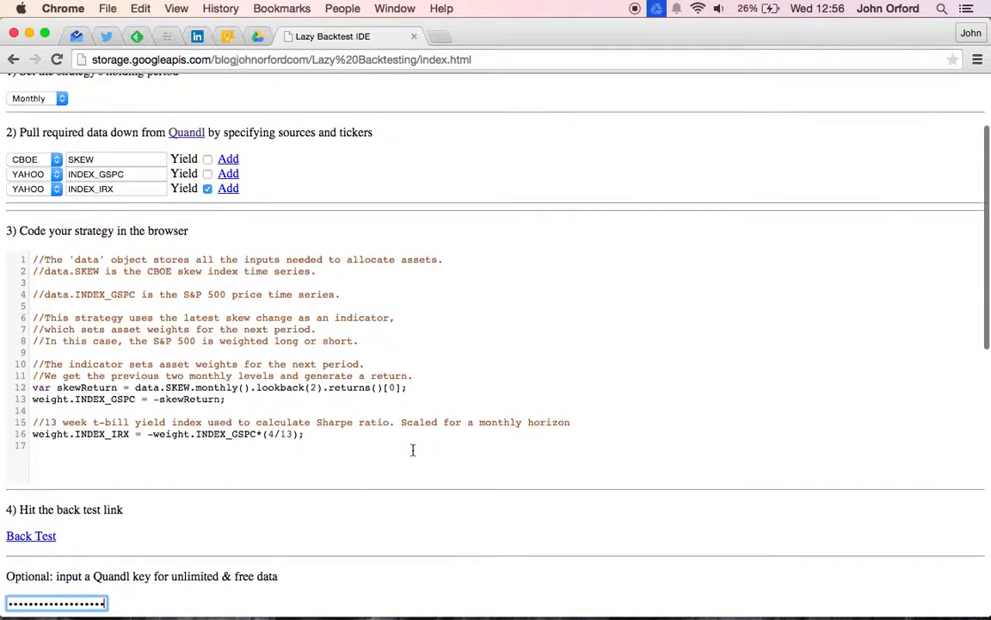
{"action": "scroll", "coordinate": [413, 448], "scroll_direction": "up", "scroll_amount": 1}
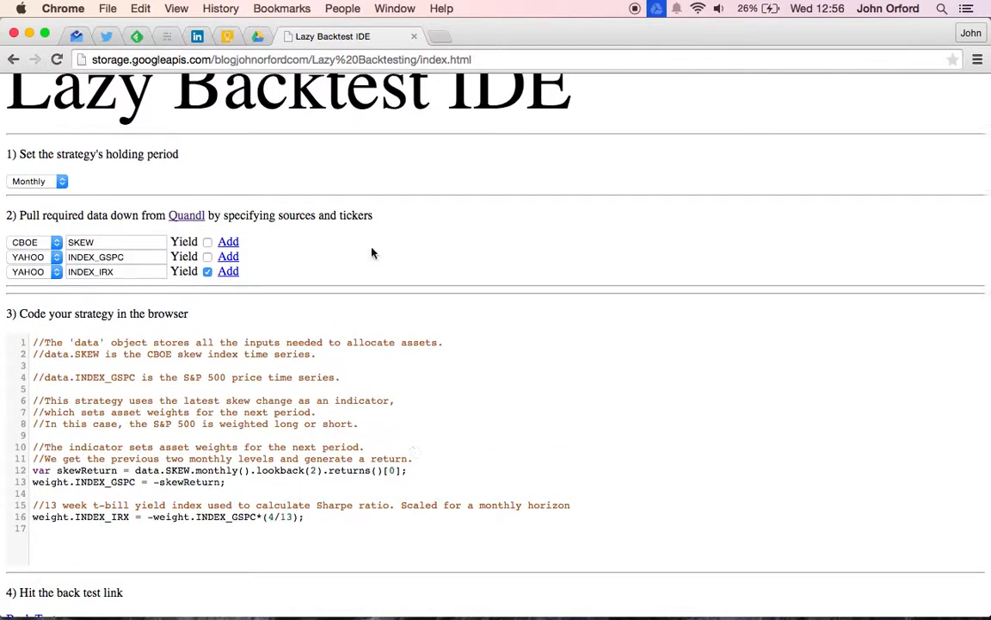
{"action": "left_click", "coordinate": [229, 272]}
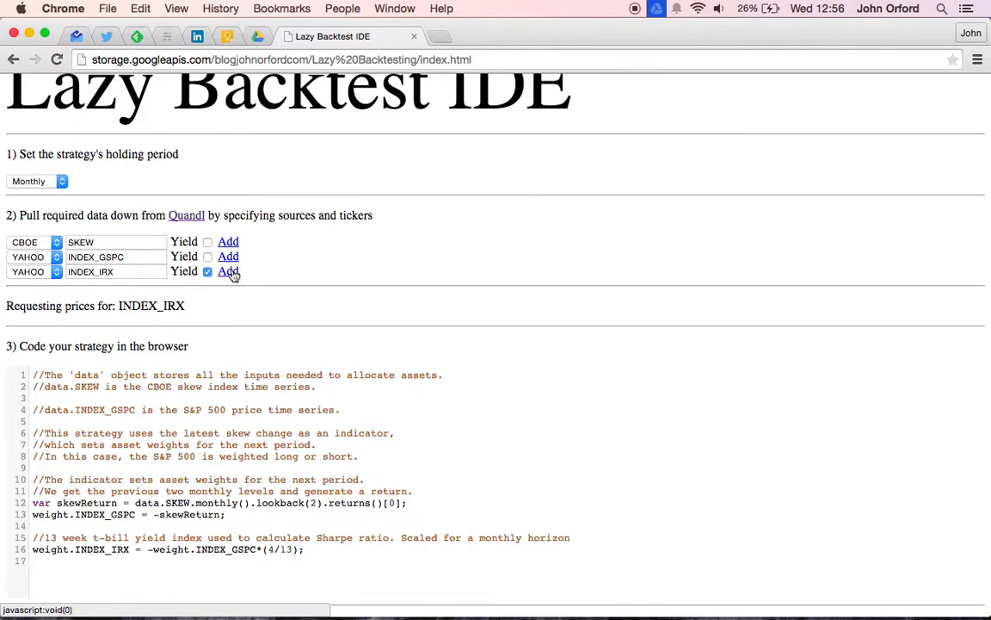
{"action": "left_click", "coordinate": [229, 257]}
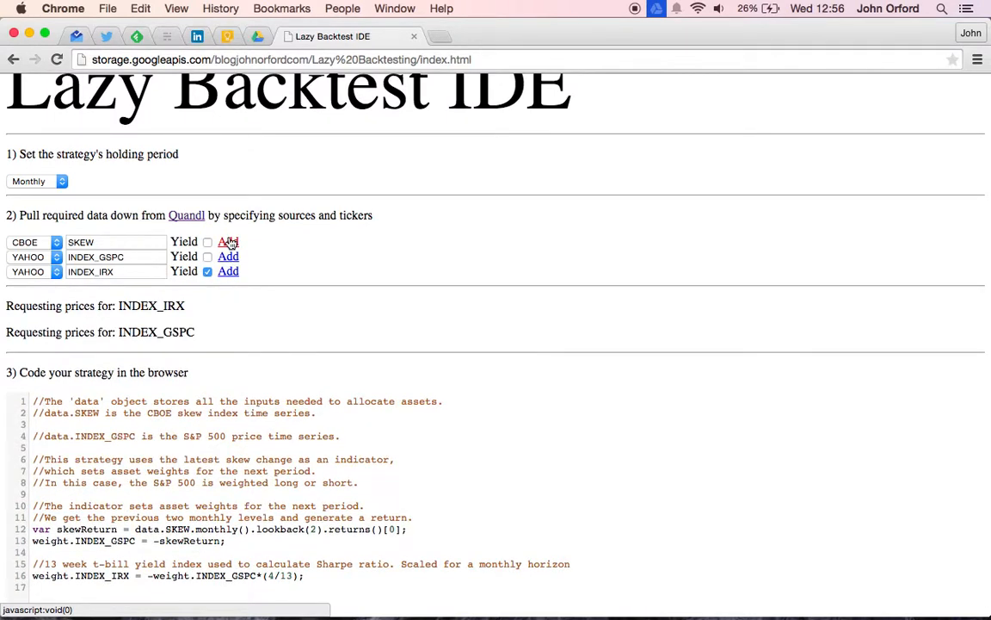
{"action": "left_click", "coordinate": [228, 242]}
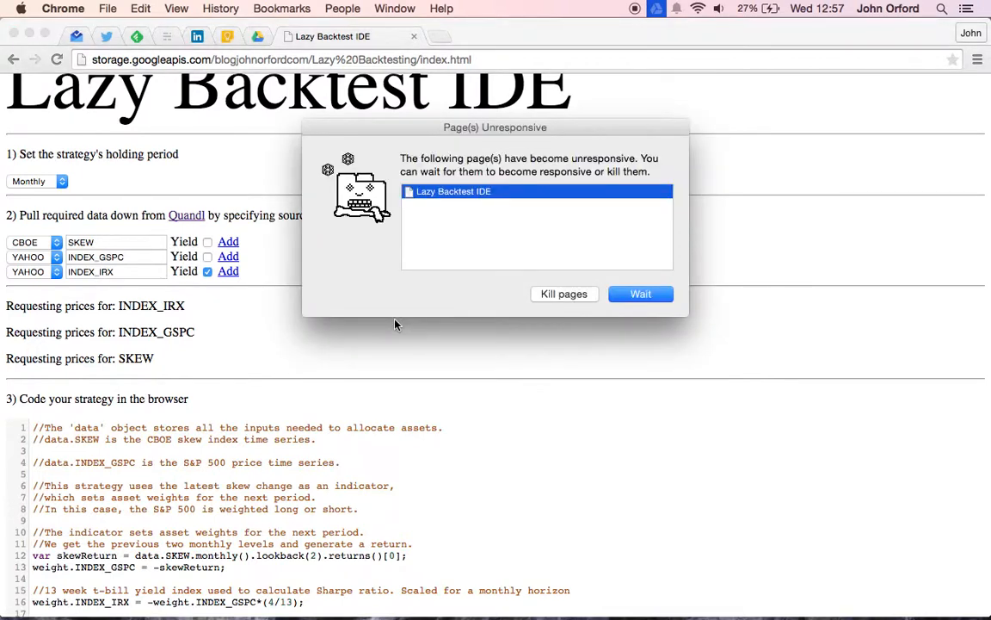
{"action": "left_click", "coordinate": [626, 299]}
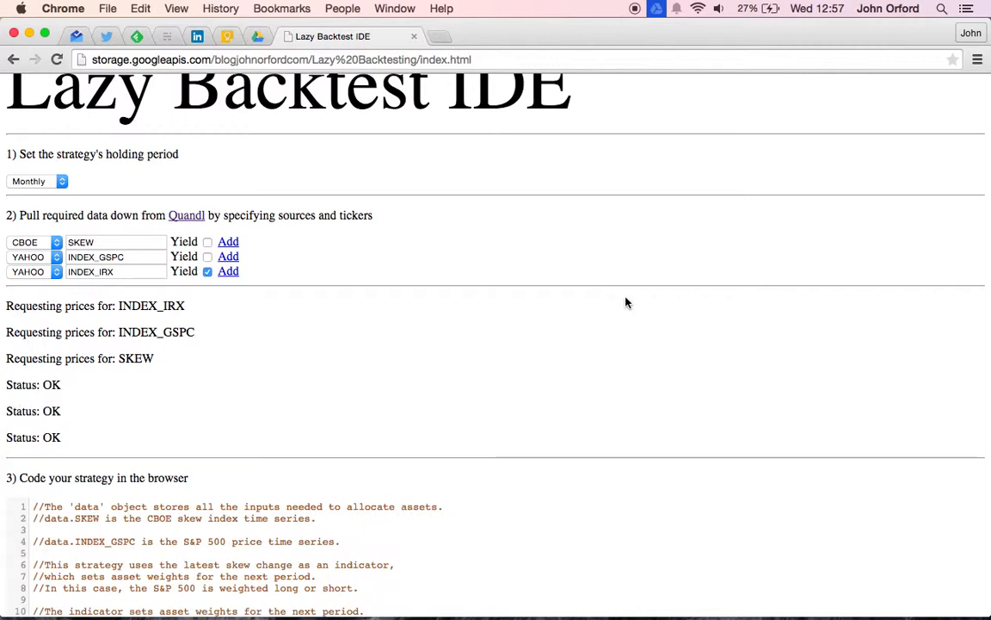
Step: Inspect the strategy's holding period options and choose Monthly
{"action": "scroll", "coordinate": [513, 333], "scroll_direction": "down", "scroll_amount": 3}
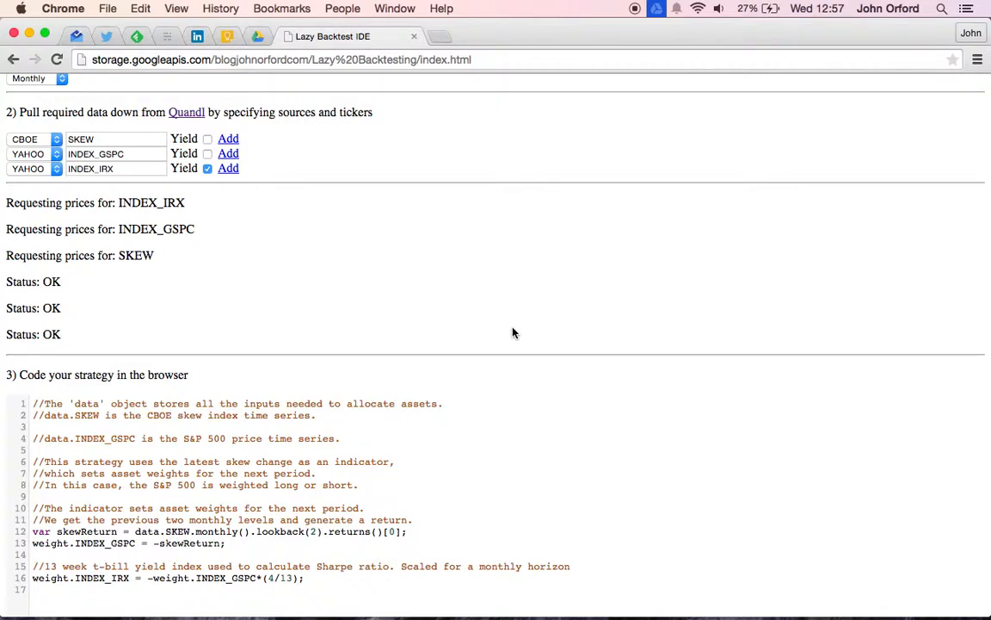
{"action": "scroll", "coordinate": [513, 333], "scroll_direction": "down", "scroll_amount": 2}
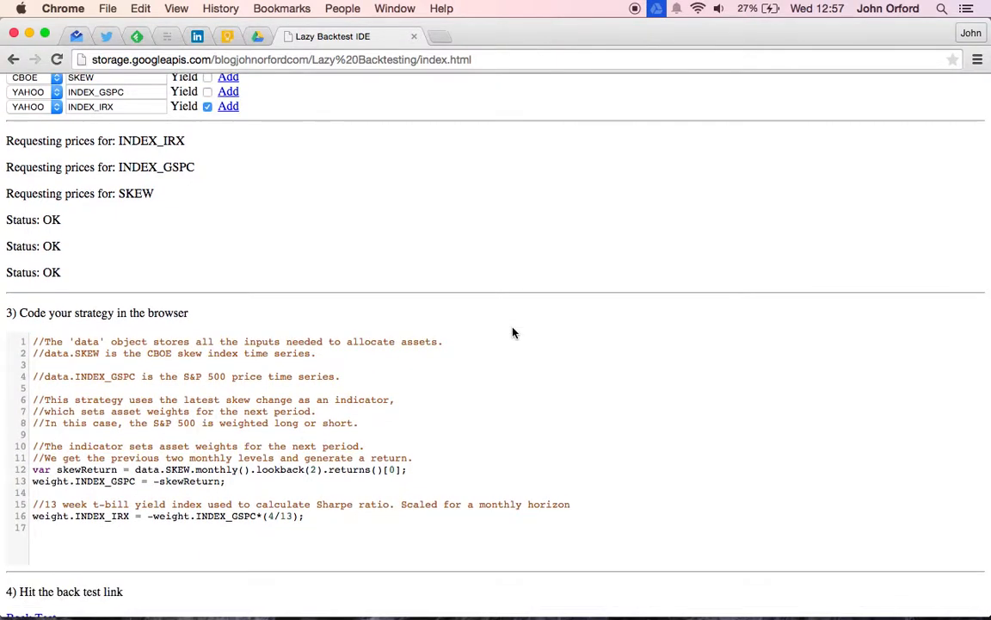
{"action": "scroll", "coordinate": [513, 332], "scroll_direction": "down", "scroll_amount": 2}
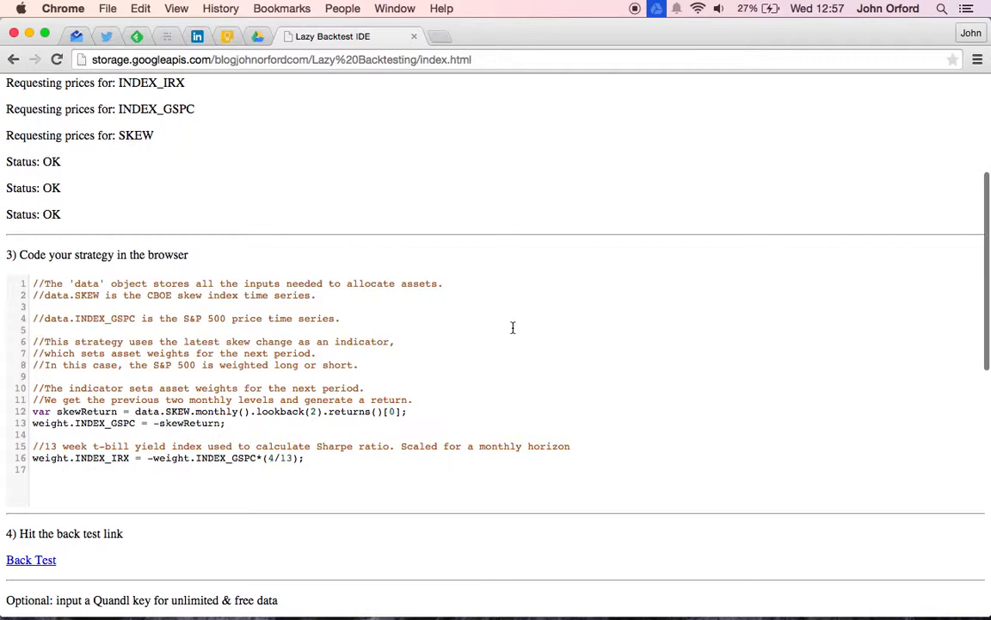
{"action": "scroll", "coordinate": [513, 328], "scroll_direction": "down", "scroll_amount": 3}
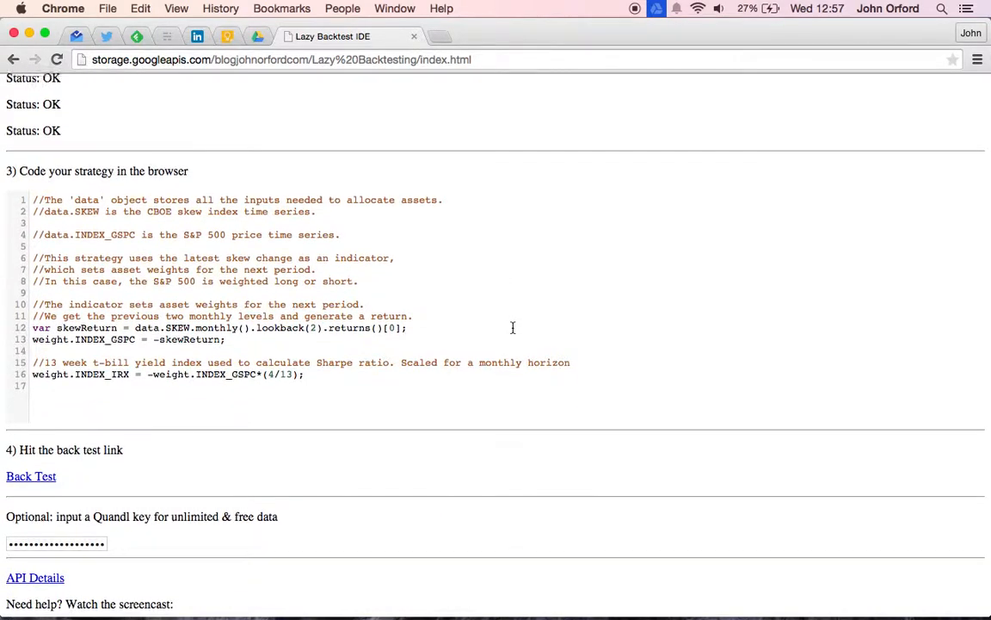
{"action": "scroll", "coordinate": [513, 328], "scroll_direction": "up", "scroll_amount": 10}
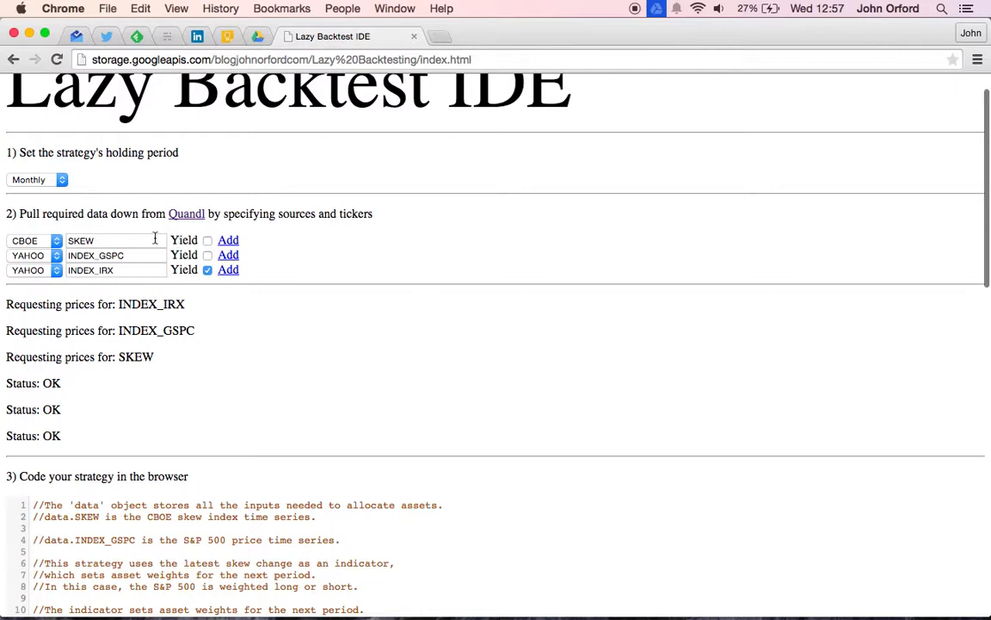
{"action": "left_click", "coordinate": [56, 180]}
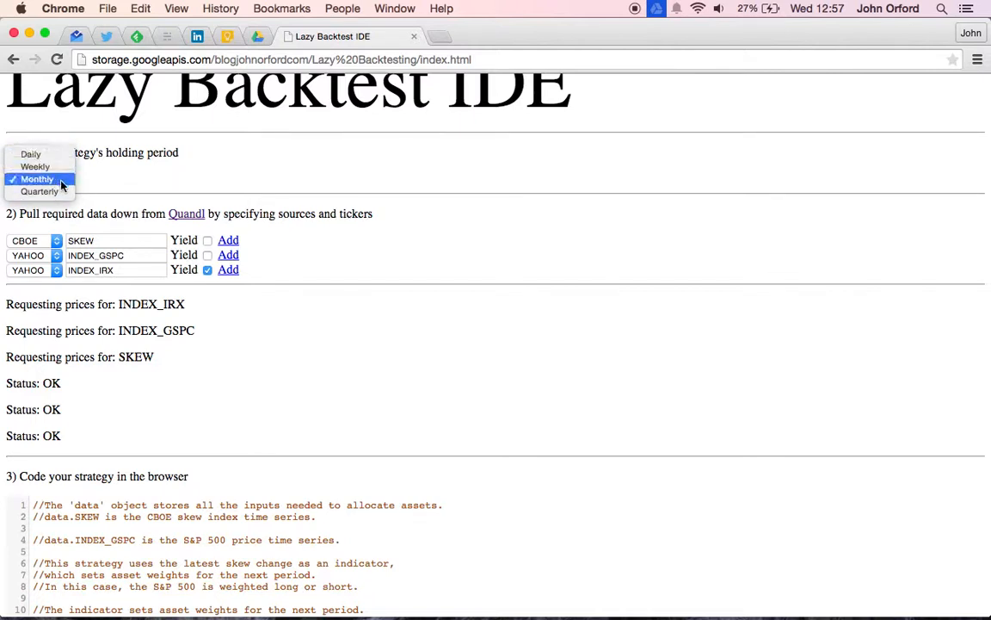
{"action": "left_click", "coordinate": [62, 185]}
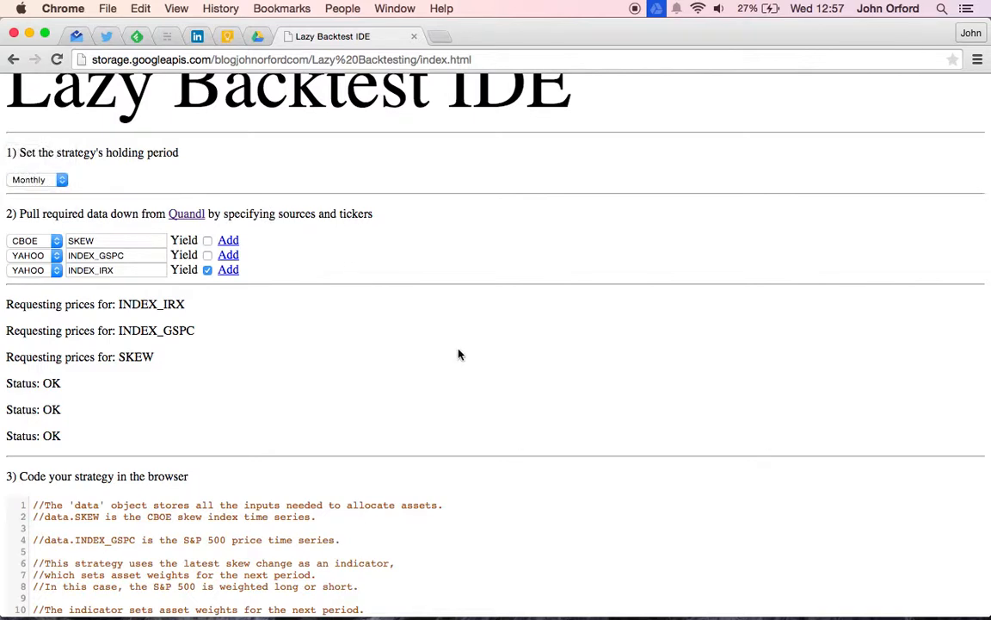
Step: Review the strategy code alongside the requested data tickers
{"action": "scroll", "coordinate": [461, 349], "scroll_direction": "down", "scroll_amount": 3}
{"action": "scroll", "coordinate": [458, 353], "scroll_direction": "down", "scroll_amount": 5}
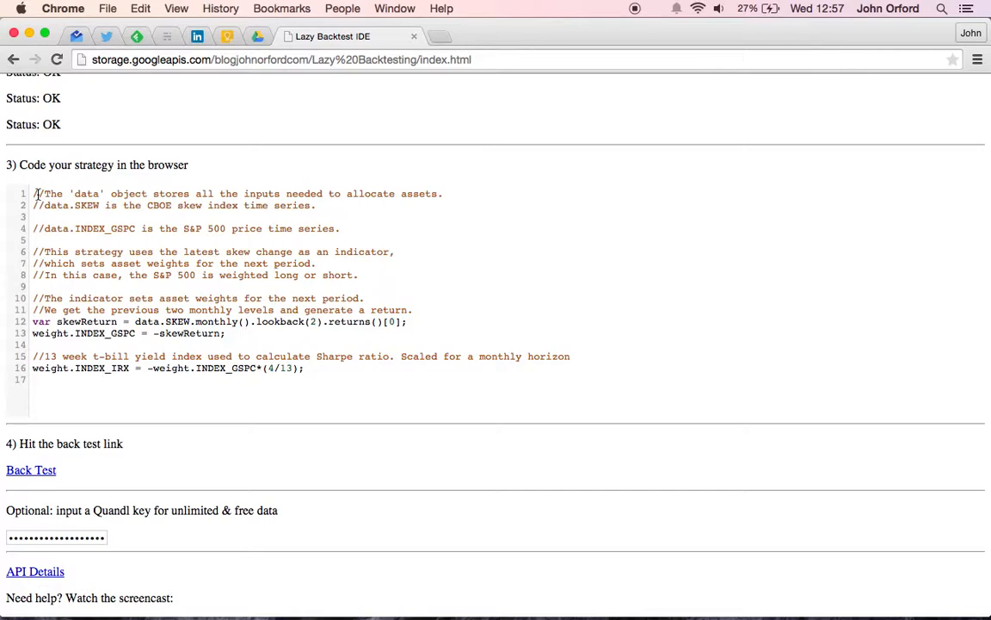
{"action": "left_click", "coordinate": [238, 336]}
{"action": "scroll", "coordinate": [184, 151], "scroll_direction": "up", "scroll_amount": 3}
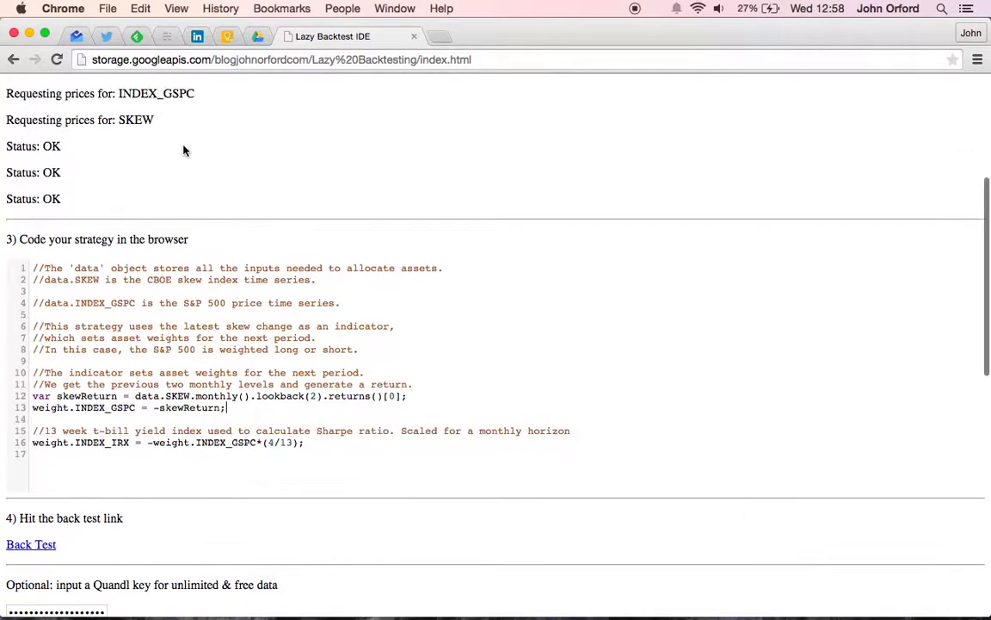
{"action": "scroll", "coordinate": [184, 151], "scroll_direction": "up", "scroll_amount": 2}
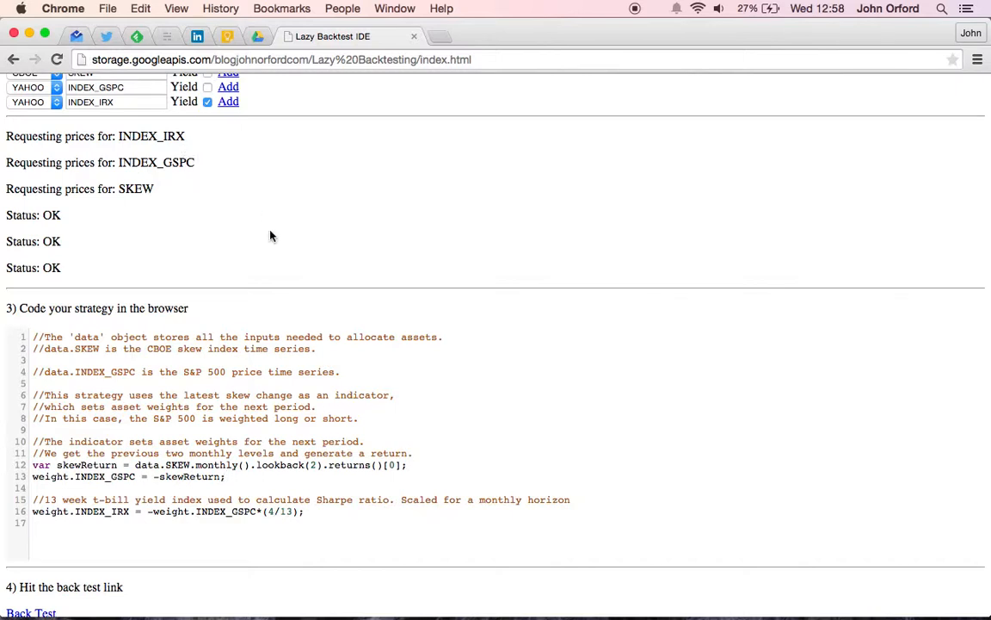
{"action": "scroll", "coordinate": [270, 234], "scroll_direction": "down", "scroll_amount": 3}
{"action": "scroll", "coordinate": [271, 234], "scroll_direction": "down", "scroll_amount": 4}
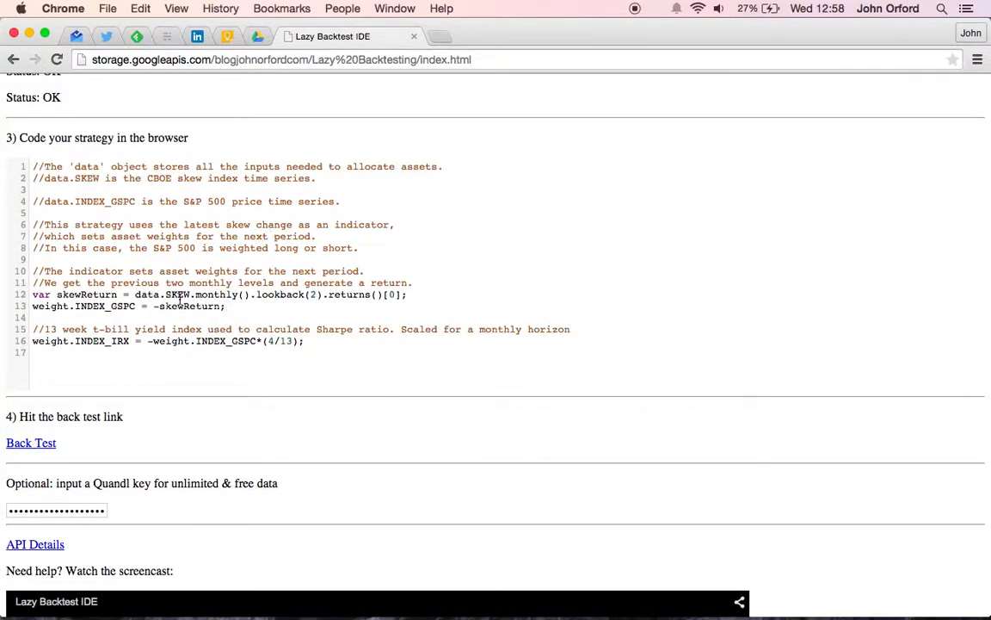
Step: Try replacing monthly() with daily() and period(10) on the SKEW series in line 12
{"action": "double_click", "coordinate": [150, 296]}
{"action": "double_click", "coordinate": [223, 295]}
{"action": "type", "text": "daily"}
{"action": "key", "text": "alt+shift+Left"}
{"action": "type", "text": "period"}
{"action": "key", "text": "Right"}
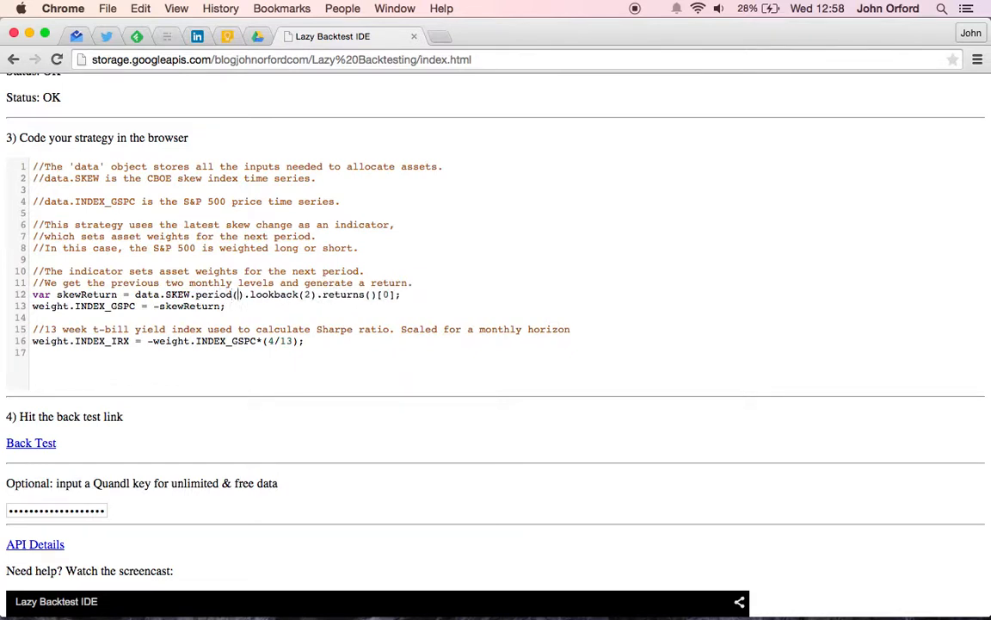
{"action": "type", "text": "10"}
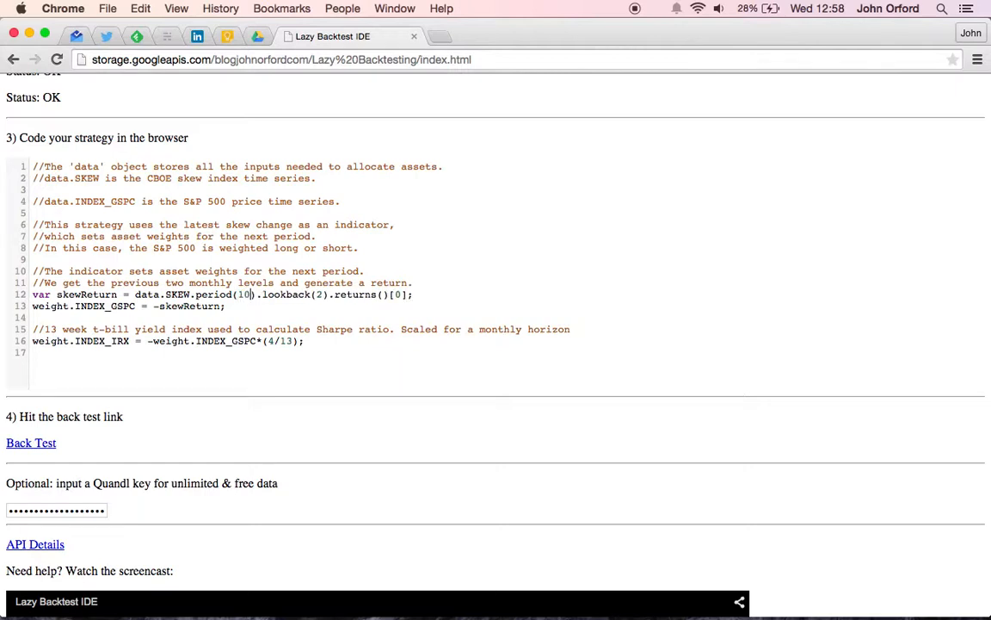
Step: Undo the edits to the SKEW series' period function in line 12
{"action": "key", "text": "super+z"}
{"action": "key", "text": "super+z"}
{"action": "key", "text": "super+z"}
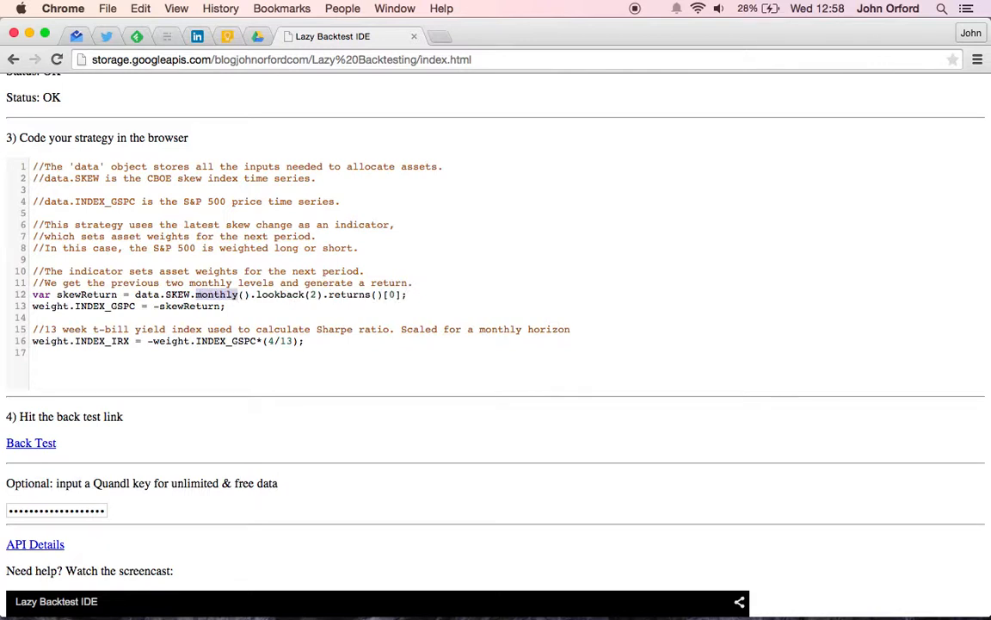
Step: Examine the lookback(2), returns() and [0] parts of the skewReturn calculation in line 12
{"action": "double_click", "coordinate": [289, 295]}
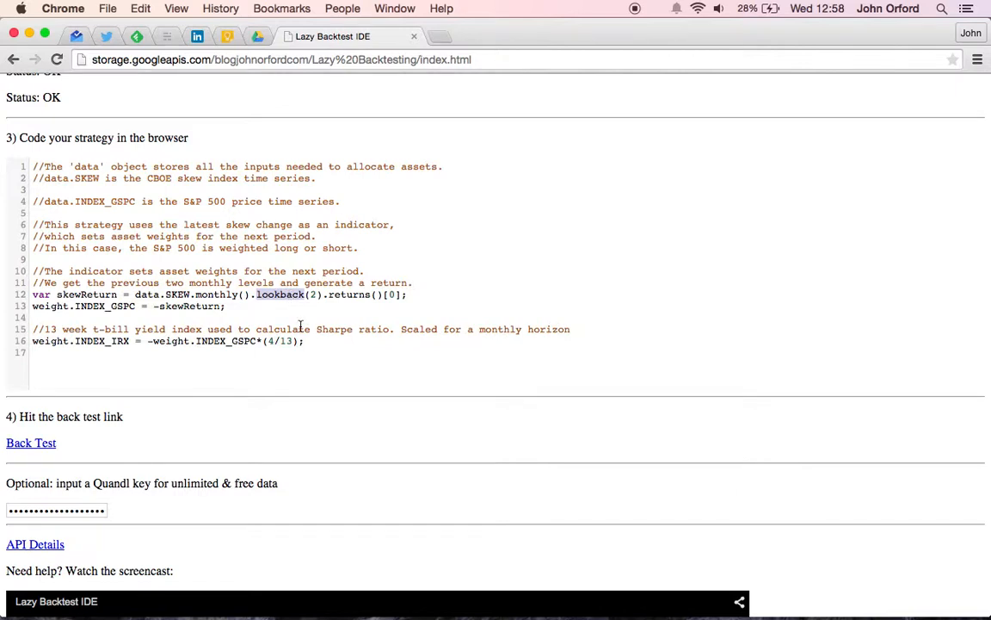
{"action": "double_click", "coordinate": [314, 295]}
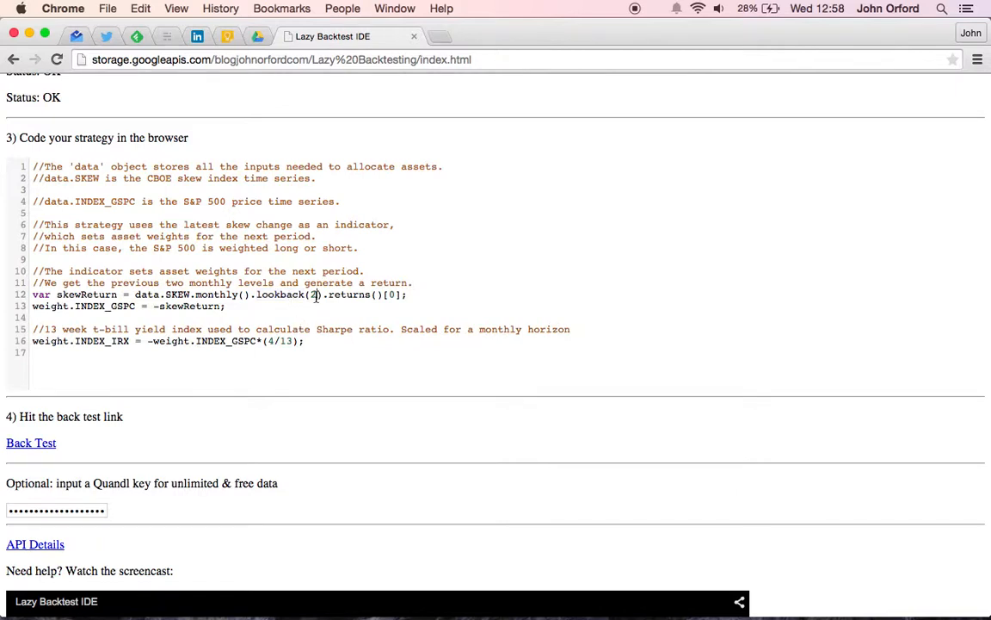
{"action": "left_click", "coordinate": [316, 307]}
{"action": "double_click", "coordinate": [355, 293]}
{"action": "left_click", "coordinate": [401, 295]}
{"action": "key", "text": "Right"}
{"action": "key", "text": "Down"}
Step: Examine the INDEX_GSPC weight assignment in line 13 and compare its name with the requested ticker
{"action": "left_click", "coordinate": [137, 306]}
{"action": "scroll", "coordinate": [206, 253], "scroll_direction": "up", "scroll_amount": 5}
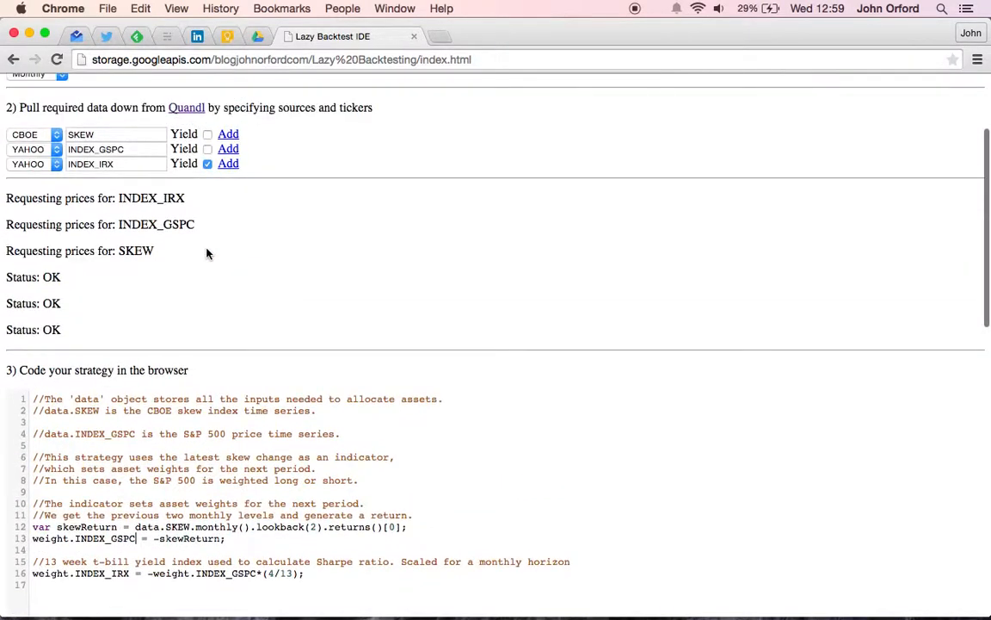
{"action": "double_click", "coordinate": [183, 224]}
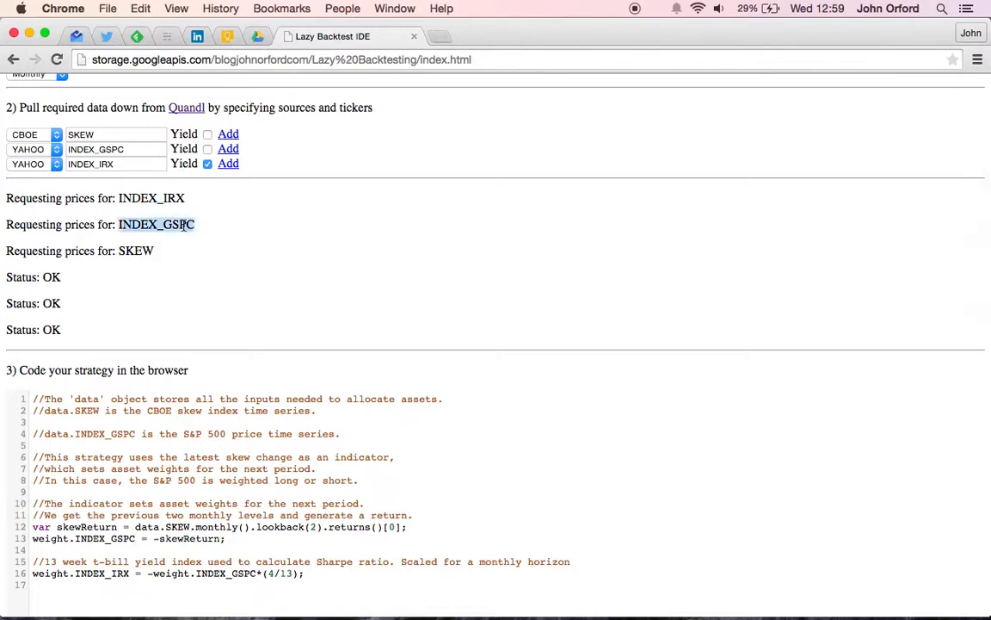
{"action": "scroll", "coordinate": [255, 313], "scroll_direction": "down", "scroll_amount": 4}
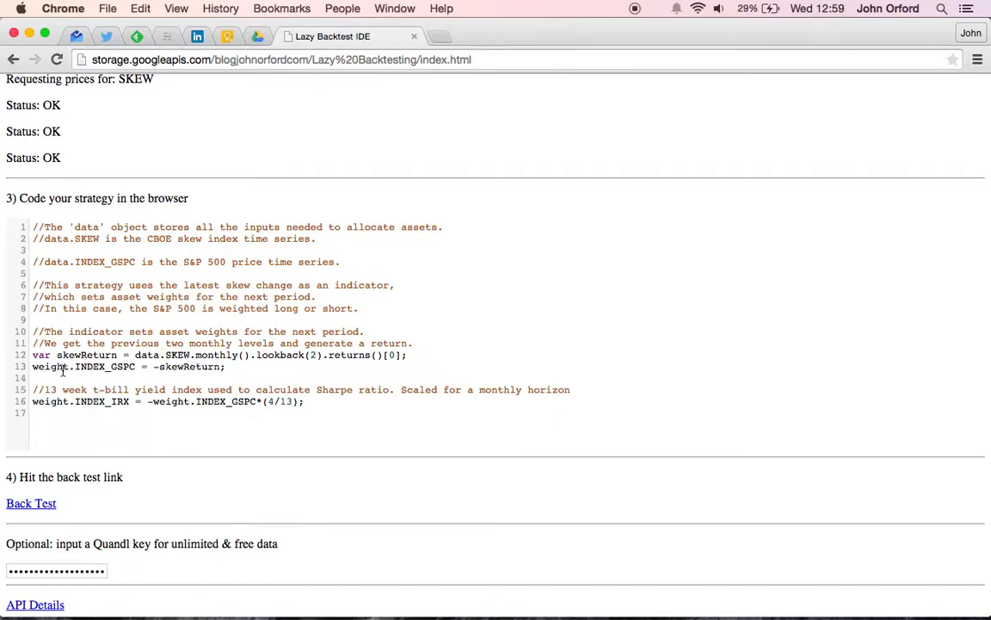
{"action": "double_click", "coordinate": [55, 367]}
{"action": "left_click", "coordinate": [195, 370]}
Step: Run the back test on the skew-based strategy code
{"action": "scroll", "coordinate": [177, 383], "scroll_direction": "down", "scroll_amount": 3}
{"action": "scroll", "coordinate": [178, 387], "scroll_direction": "down", "scroll_amount": 2}
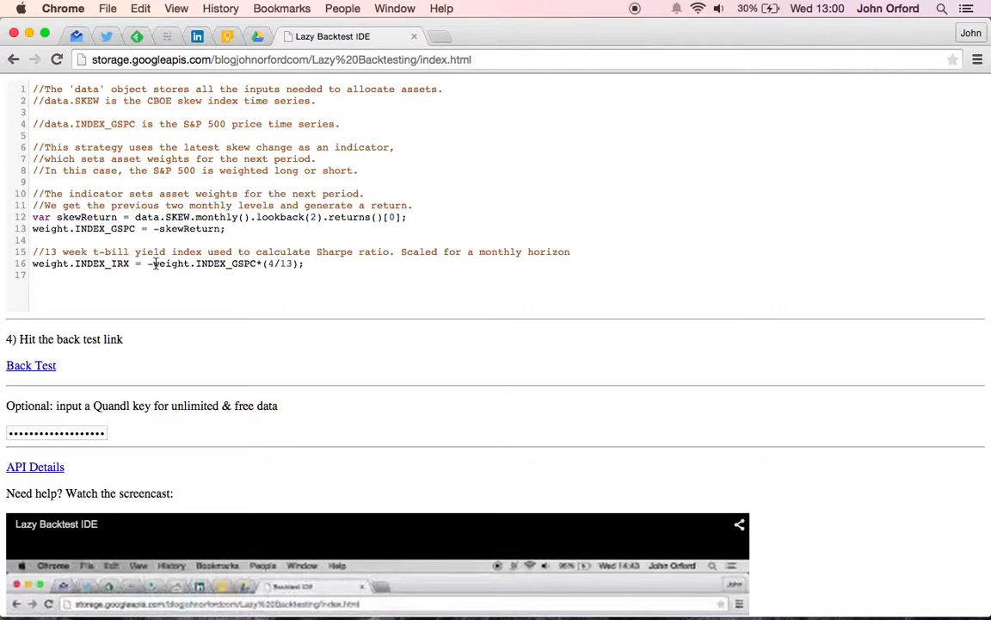
{"action": "left_click", "coordinate": [327, 263]}
{"action": "left_click", "coordinate": [33, 369]}
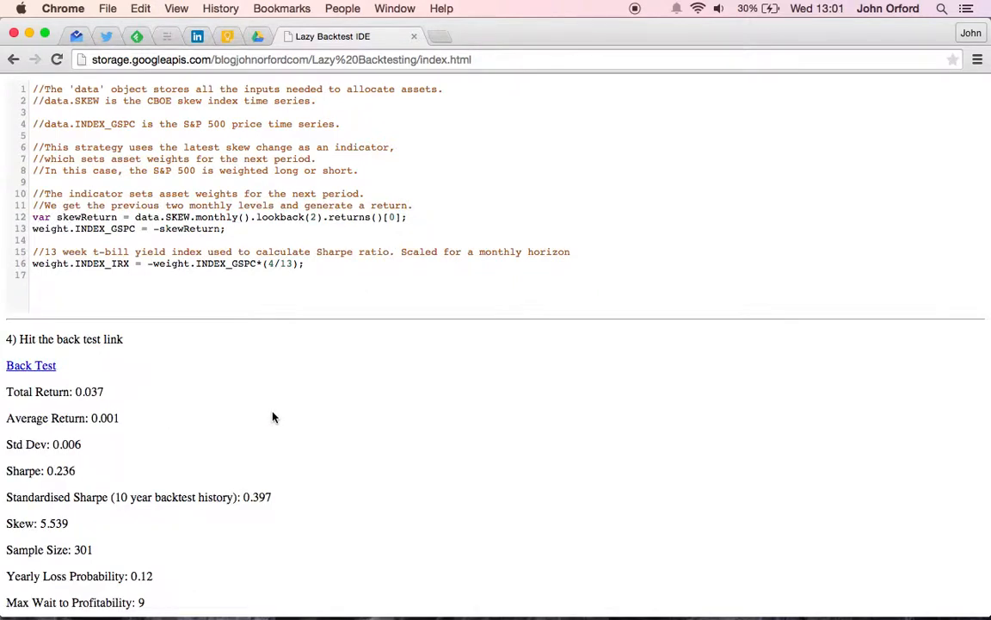
Step: Examine the back test statistics, from total return to maximum wait to profitability, alongside the strategy code and data inputs
{"action": "scroll", "coordinate": [272, 416], "scroll_direction": "down", "scroll_amount": 3}
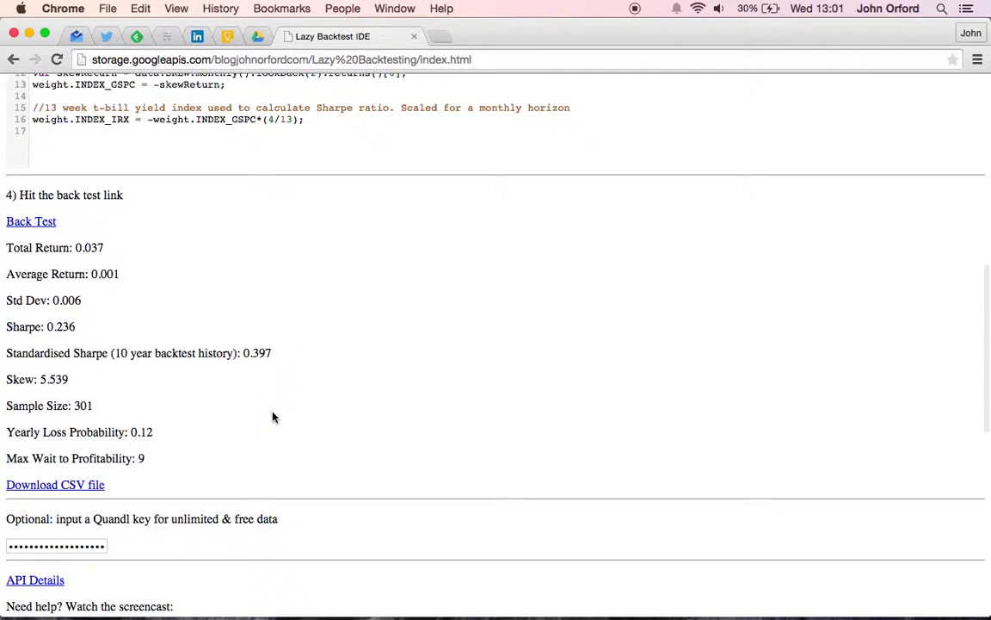
{"action": "scroll", "coordinate": [271, 416], "scroll_direction": "up", "scroll_amount": 2}
{"action": "scroll", "coordinate": [272, 417], "scroll_direction": "up", "scroll_amount": 10}
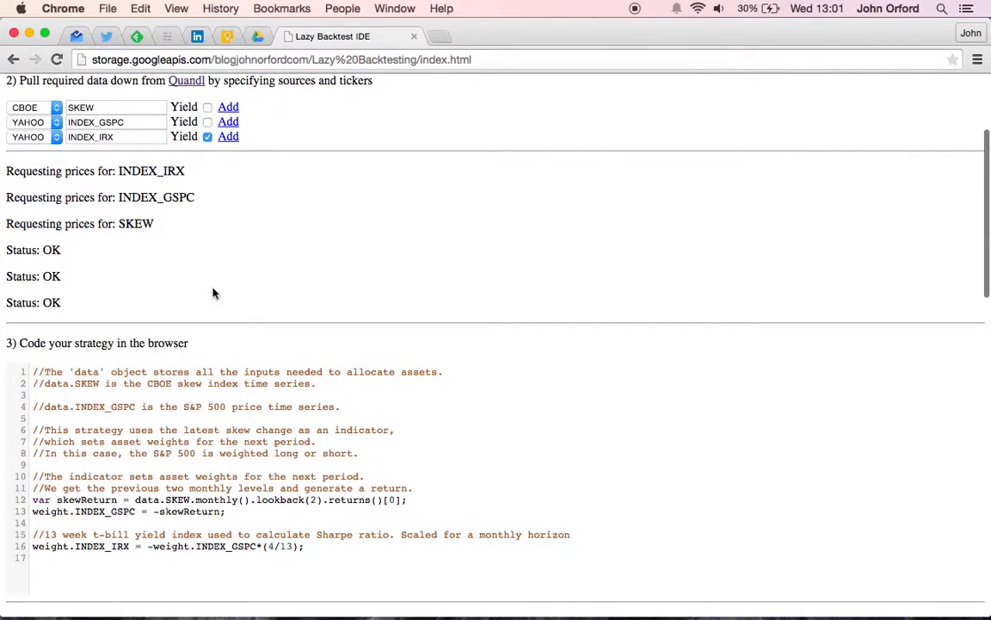
{"action": "scroll", "coordinate": [294, 304], "scroll_direction": "down", "scroll_amount": 11}
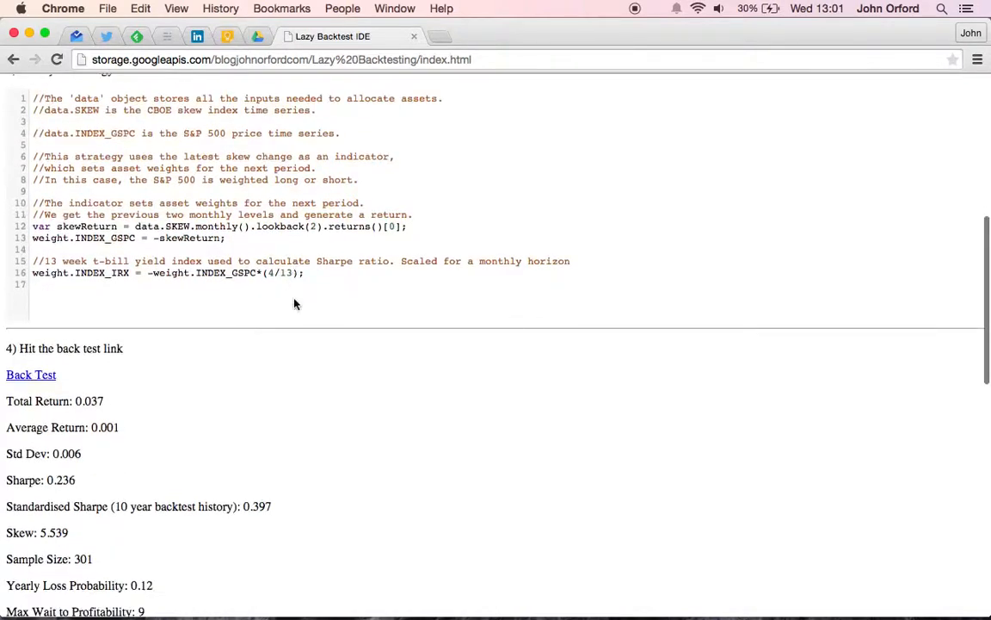
{"action": "scroll", "coordinate": [295, 304], "scroll_direction": "down", "scroll_amount": 1}
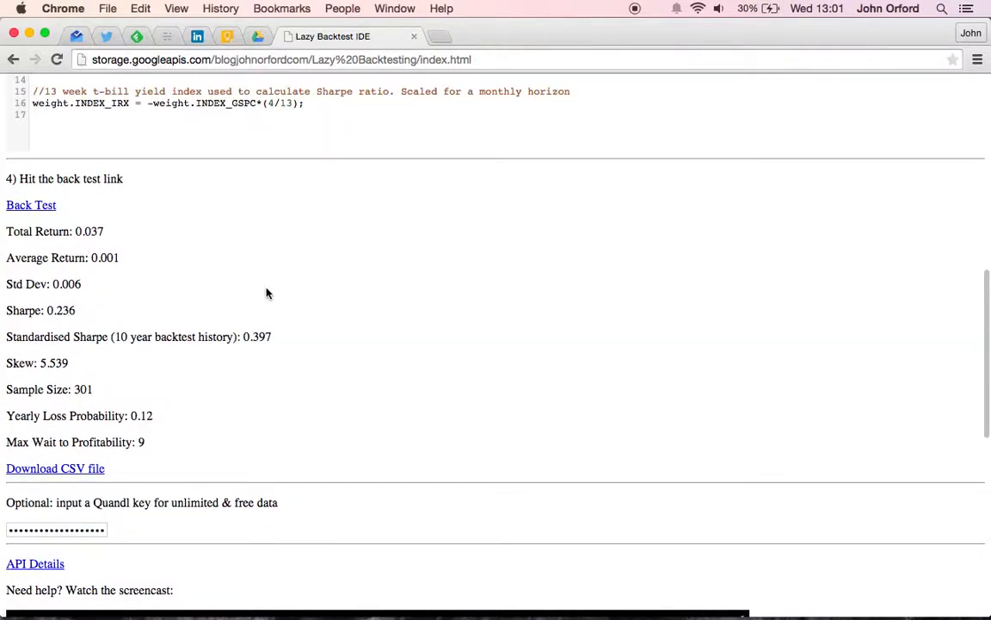
{"action": "scroll", "coordinate": [196, 276], "scroll_direction": "down", "scroll_amount": 2}
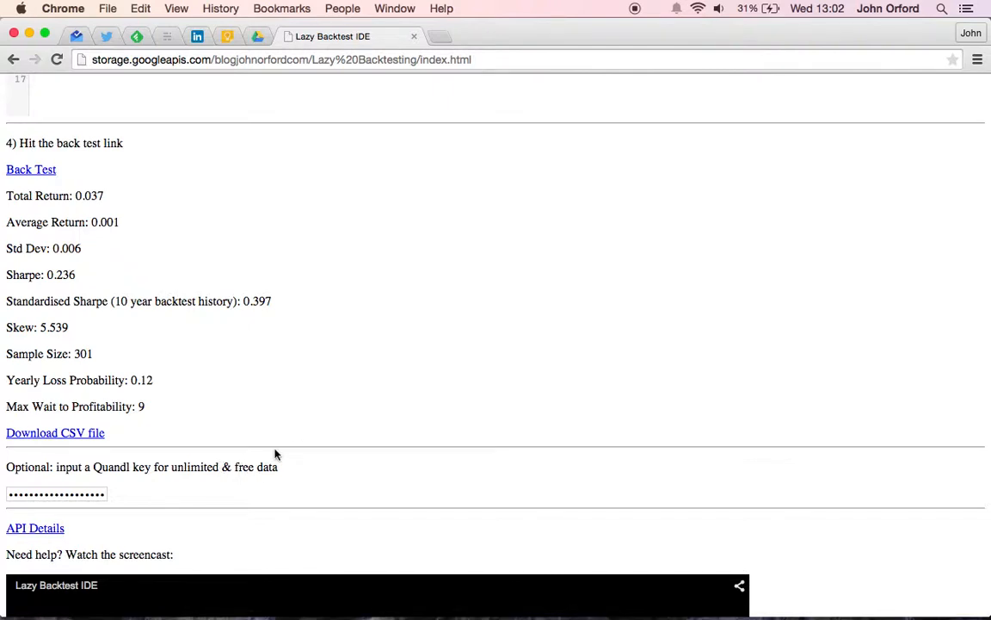
{"action": "scroll", "coordinate": [294, 431], "scroll_direction": "up", "scroll_amount": 3}
{"action": "scroll", "coordinate": [293, 431], "scroll_direction": "up", "scroll_amount": 3}
{"action": "scroll", "coordinate": [293, 431], "scroll_direction": "up", "scroll_amount": 9}
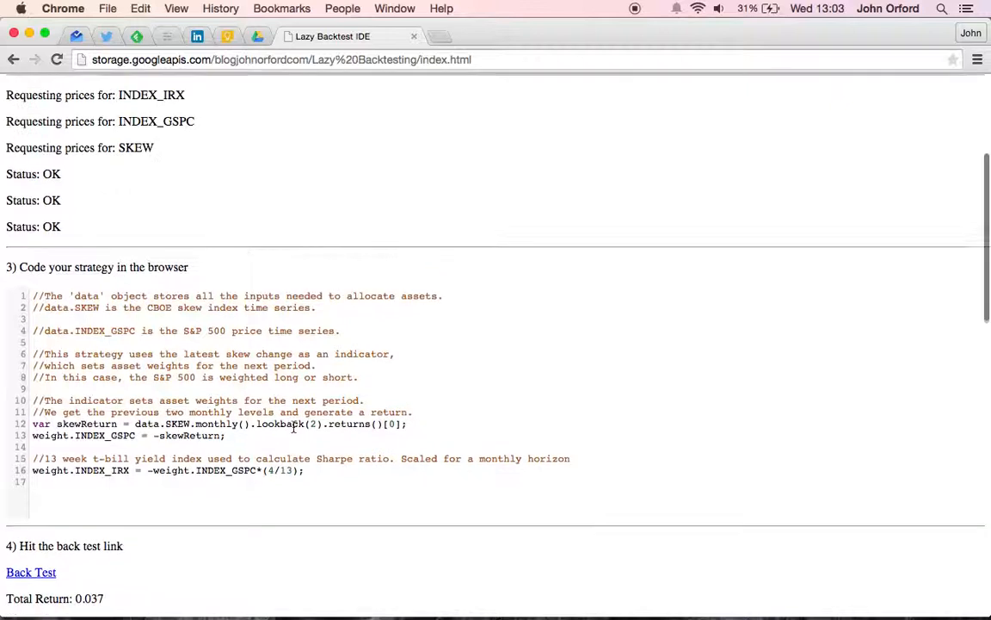
{"action": "scroll", "coordinate": [294, 431], "scroll_direction": "up", "scroll_amount": 1}
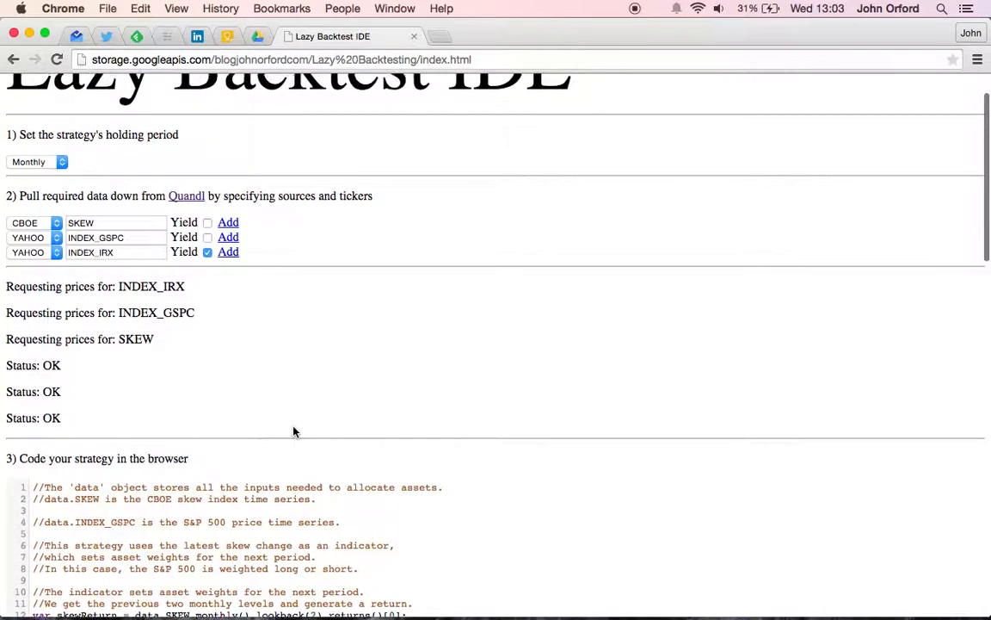